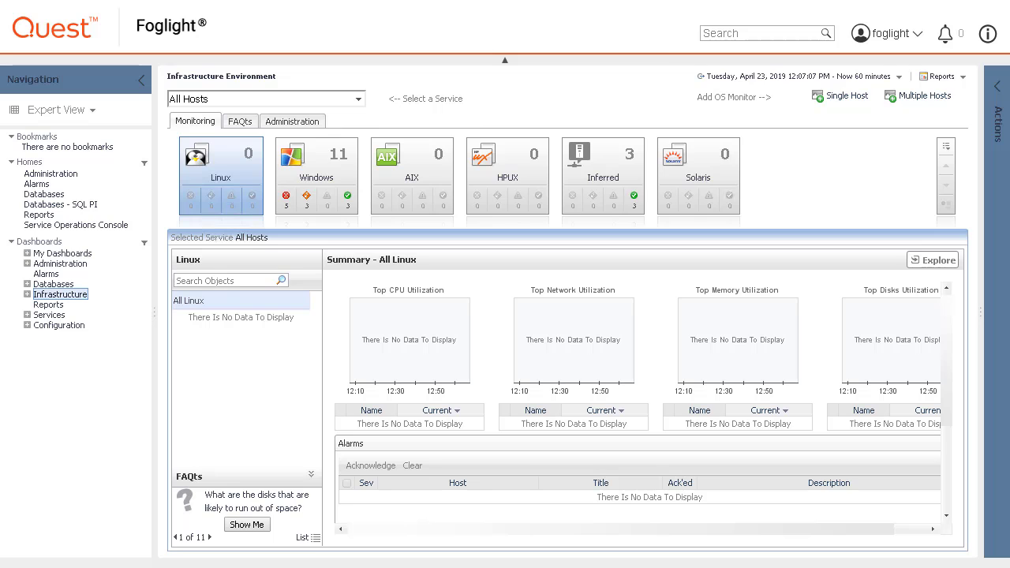
Add single host ZHUOL7SPL088 on agent manager montest2.foglight.ts.hal.ca.qsft with OS type Linux.
click(839, 100)
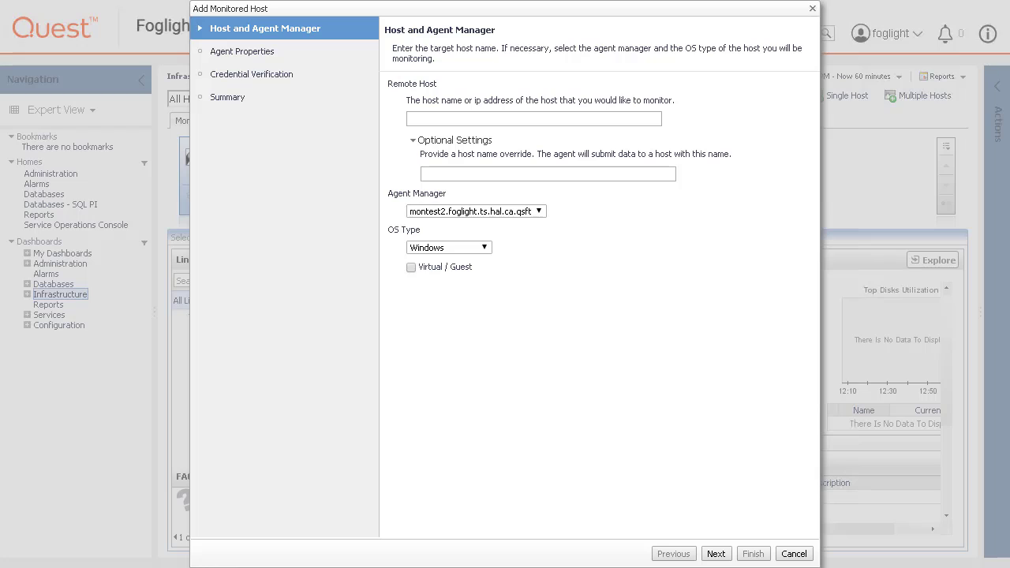
click(442, 123)
text(ZHUOL7SPL088)
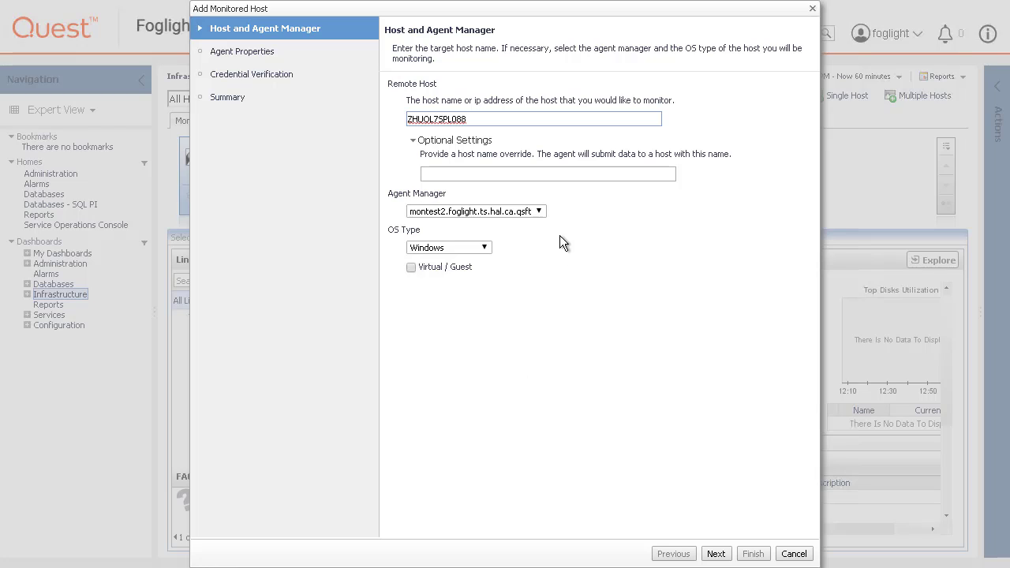
click(539, 211)
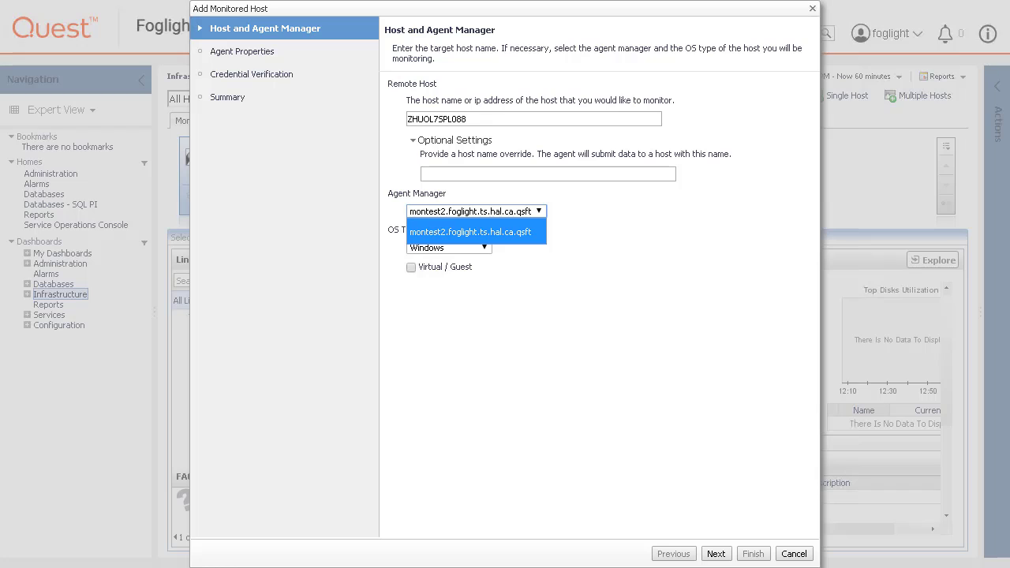
click(540, 212)
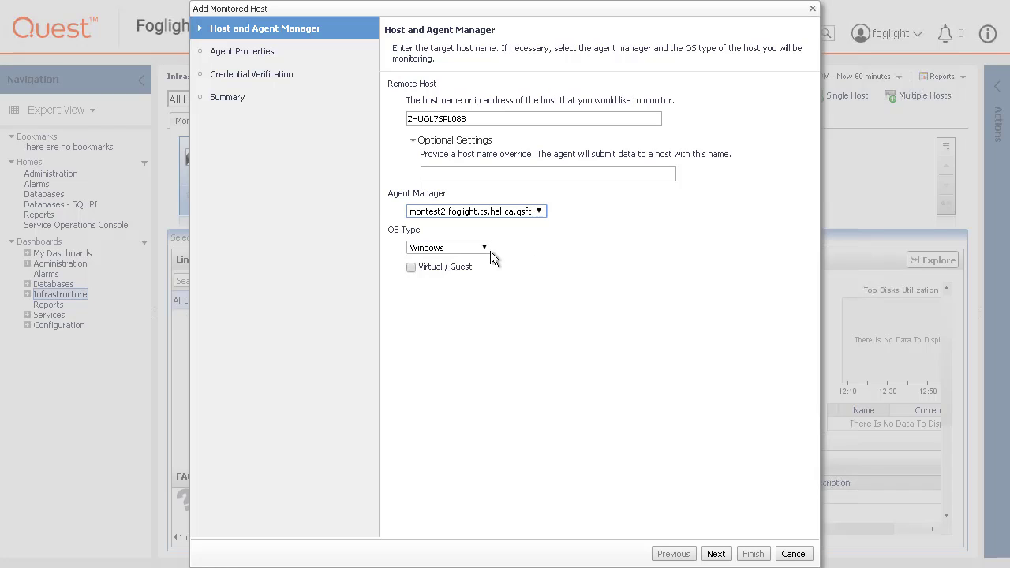
click(488, 246)
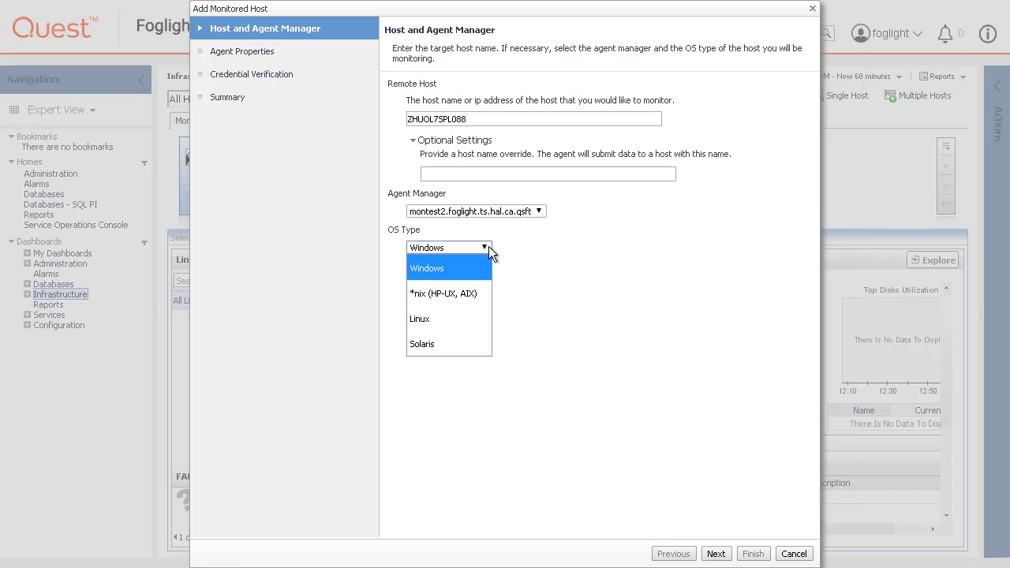
click(470, 325)
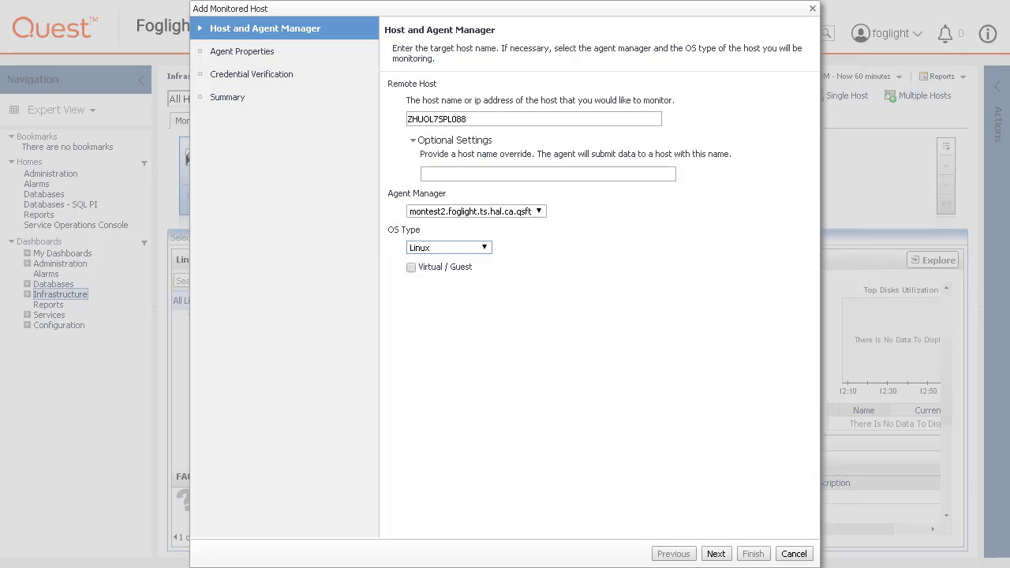
Accept the default agent properties, including port 22, and proceed to credential verification.
click(717, 554)
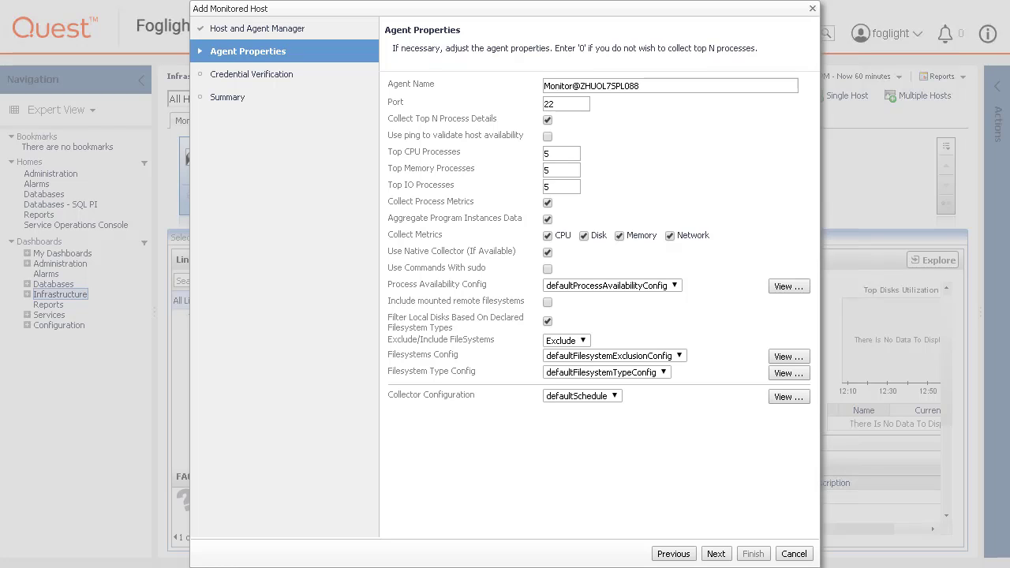
click(716, 554)
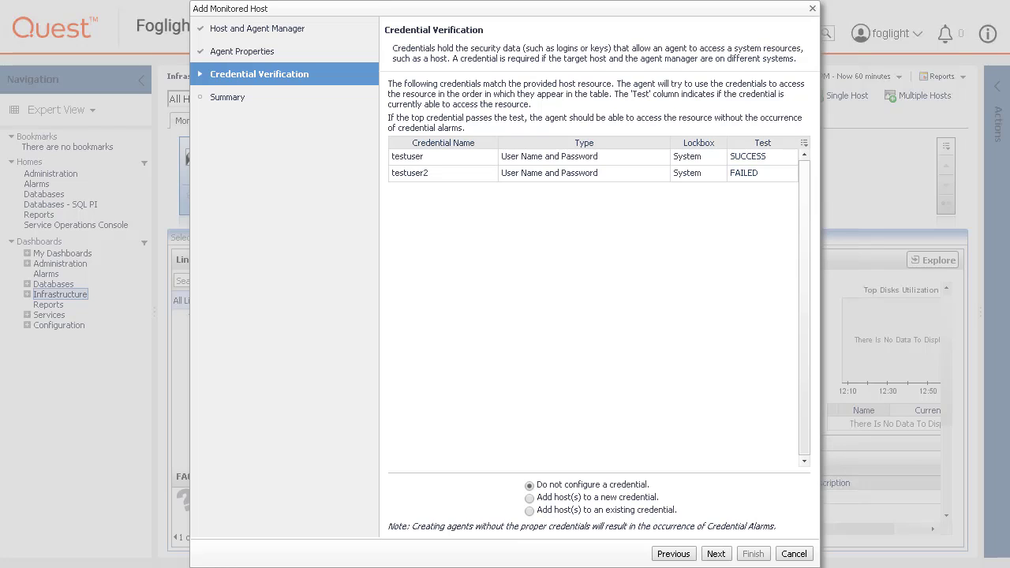
Review the details of the failed and the successful credential tests.
click(745, 172)
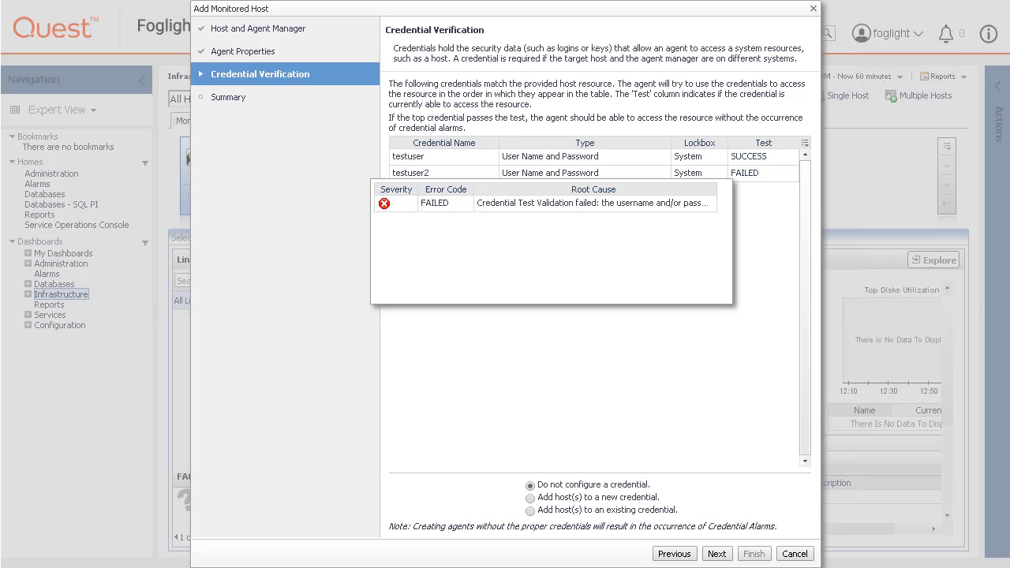
click(623, 406)
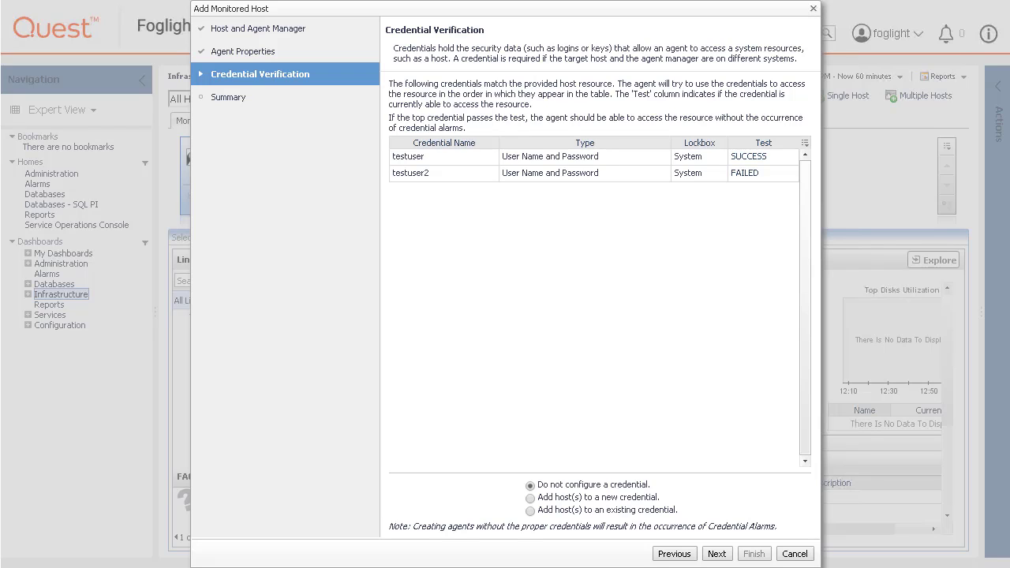
click(748, 156)
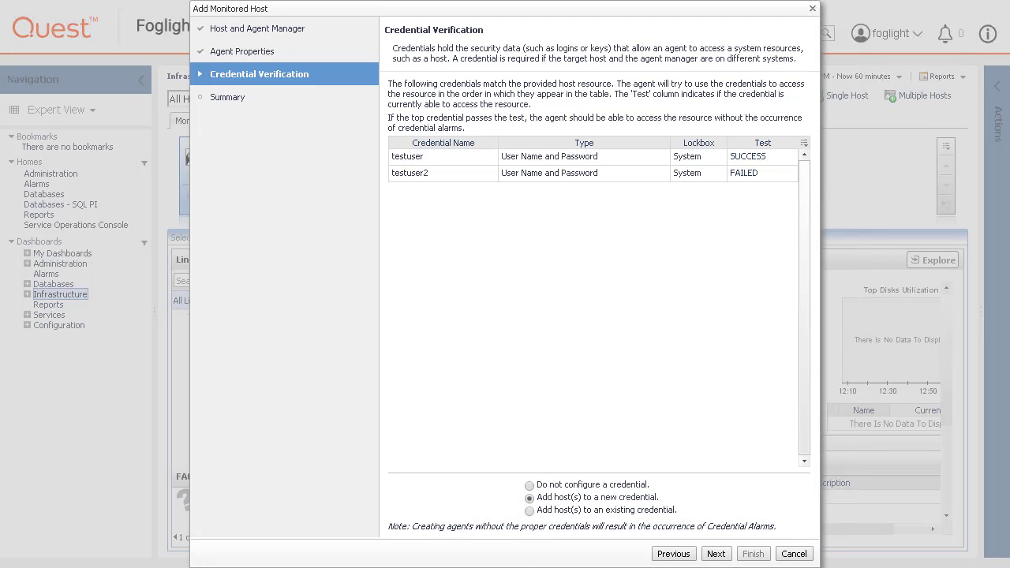
Make the new credential a User Name and Password type and reach its properties.
click(717, 556)
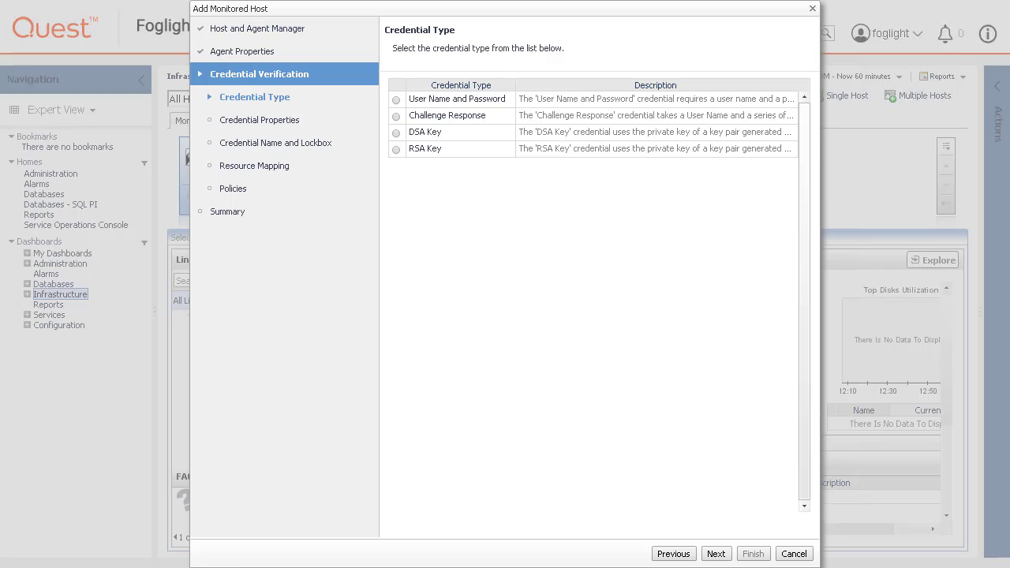
click(396, 100)
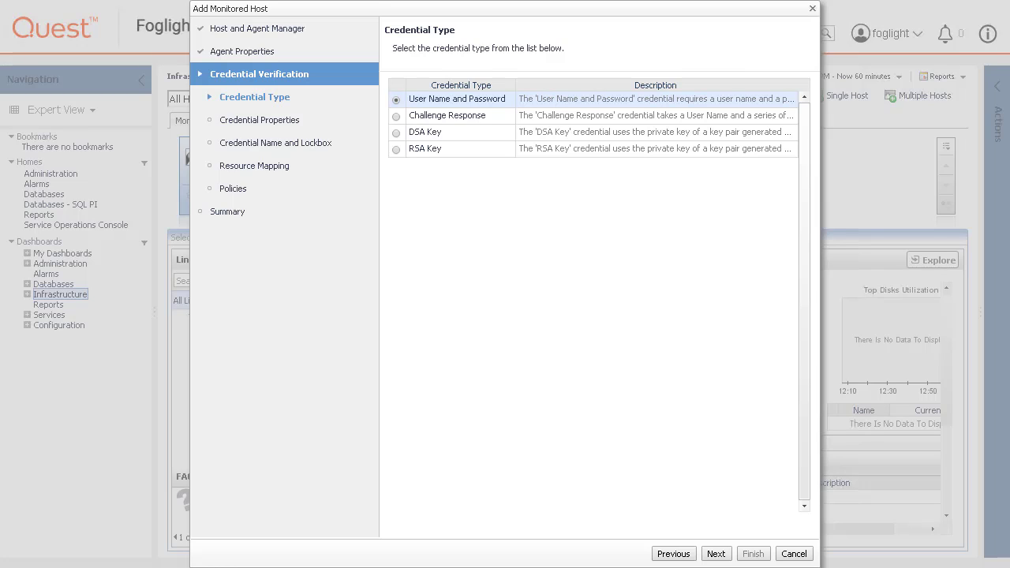
click(715, 553)
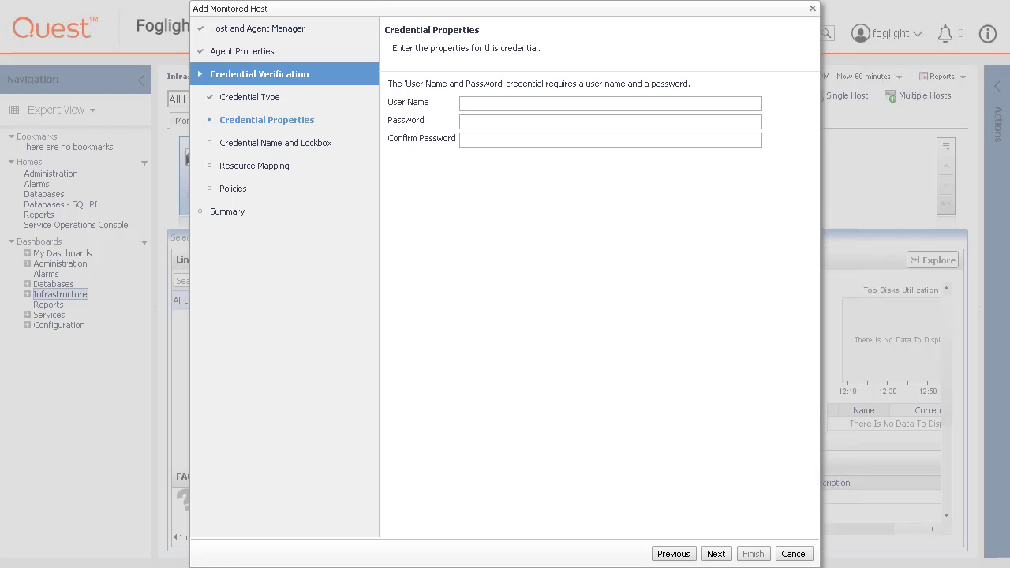
Enter user name oracle and the account password with confirmation, then advance to naming.
click(471, 107)
text(oracle)
key(Tab)
text(oracle)
key(Tab)
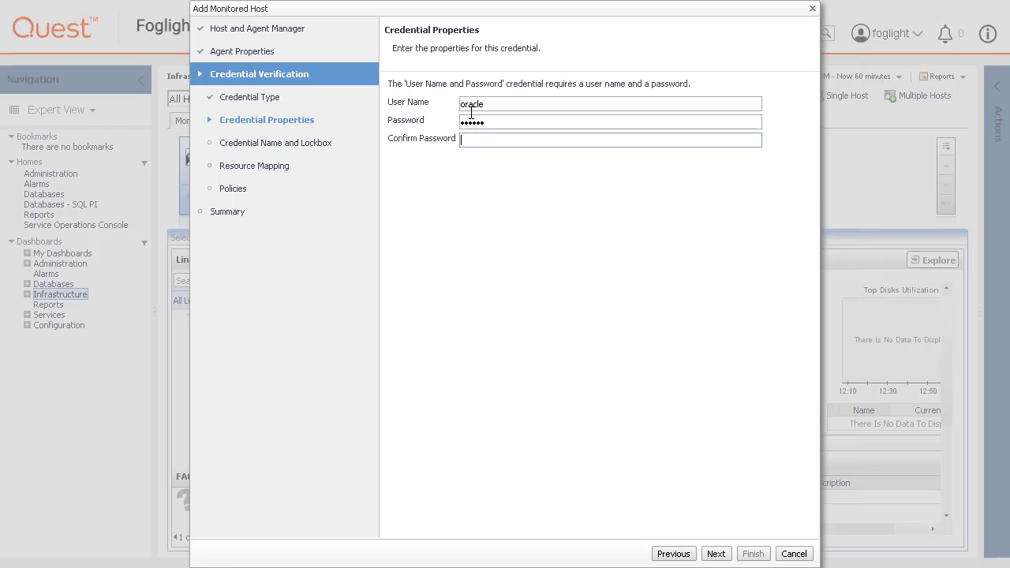
text(oracle)
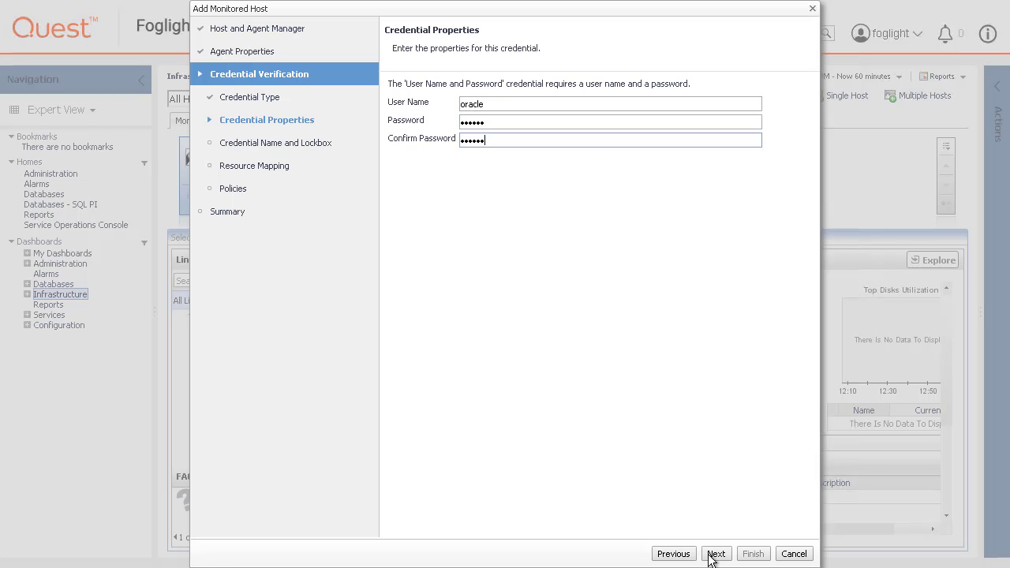
click(715, 553)
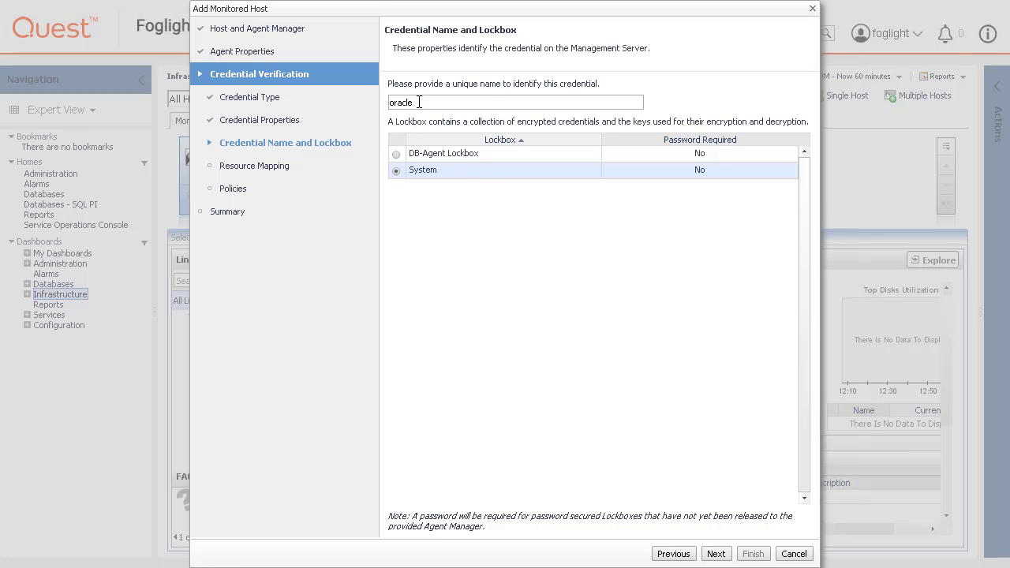
Name the credential 'oracle user' in the System lockbox and keep host-only resource mapping.
click(489, 101)
text(user)
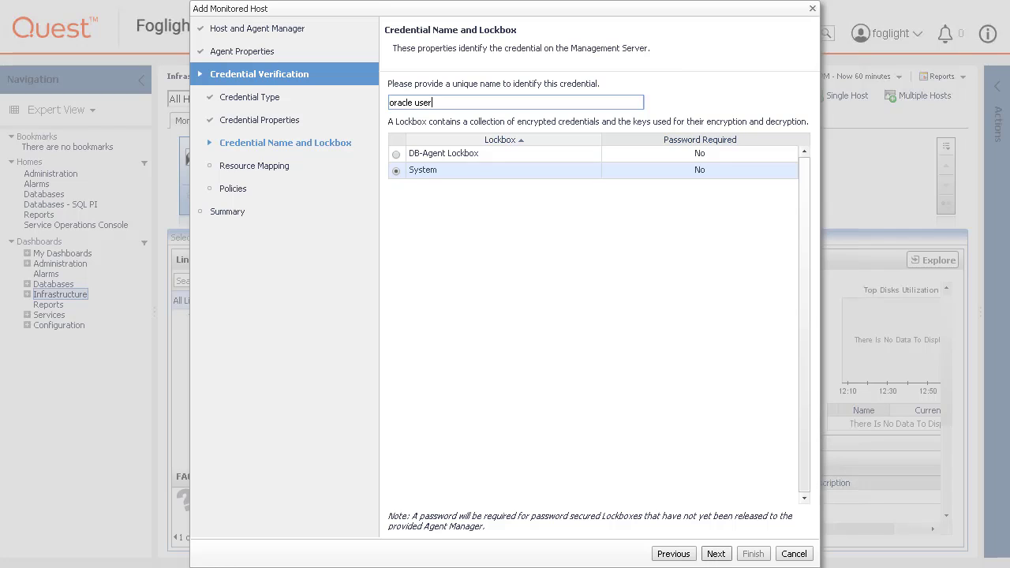
click(716, 554)
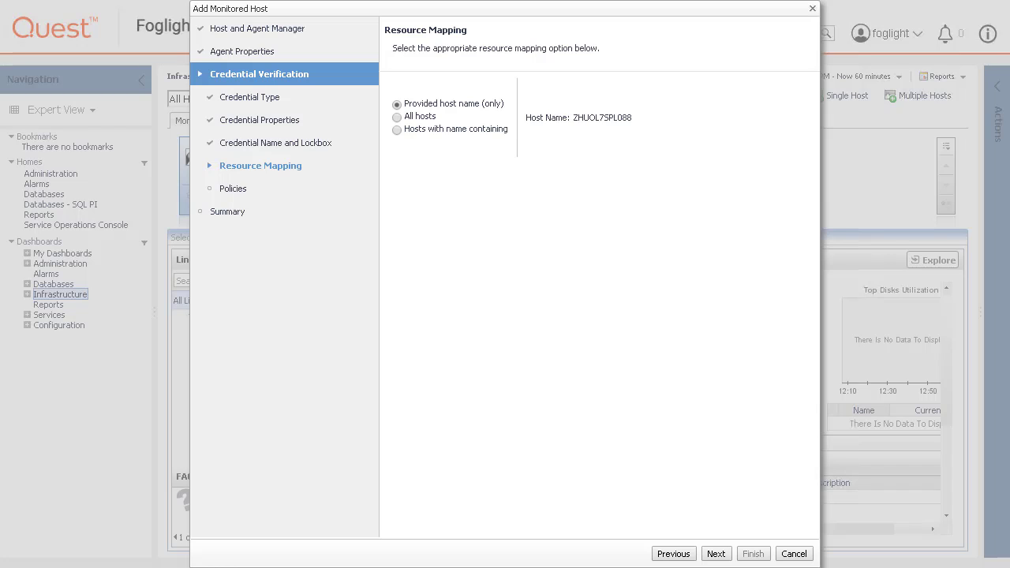
click(715, 555)
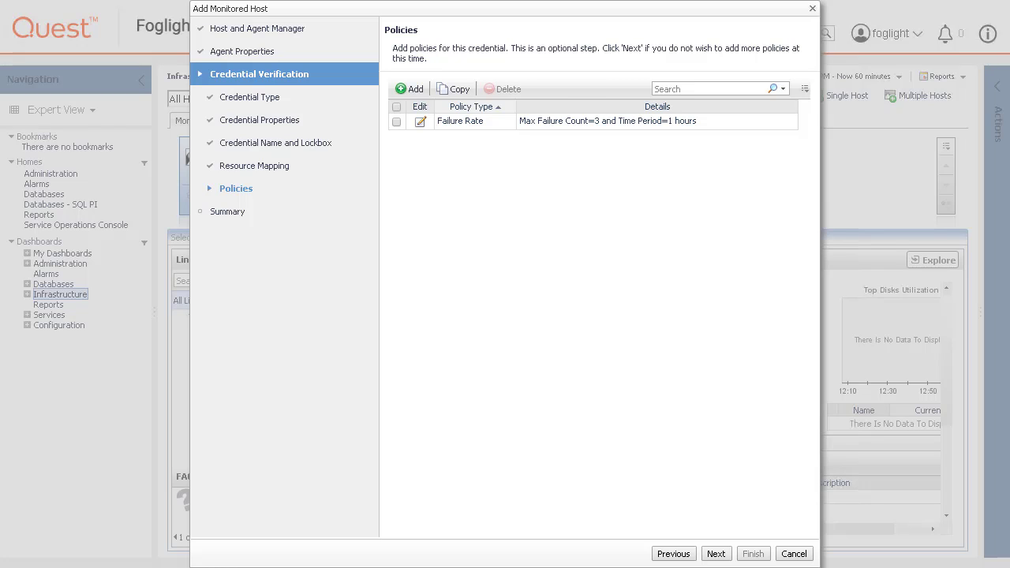
click(414, 89)
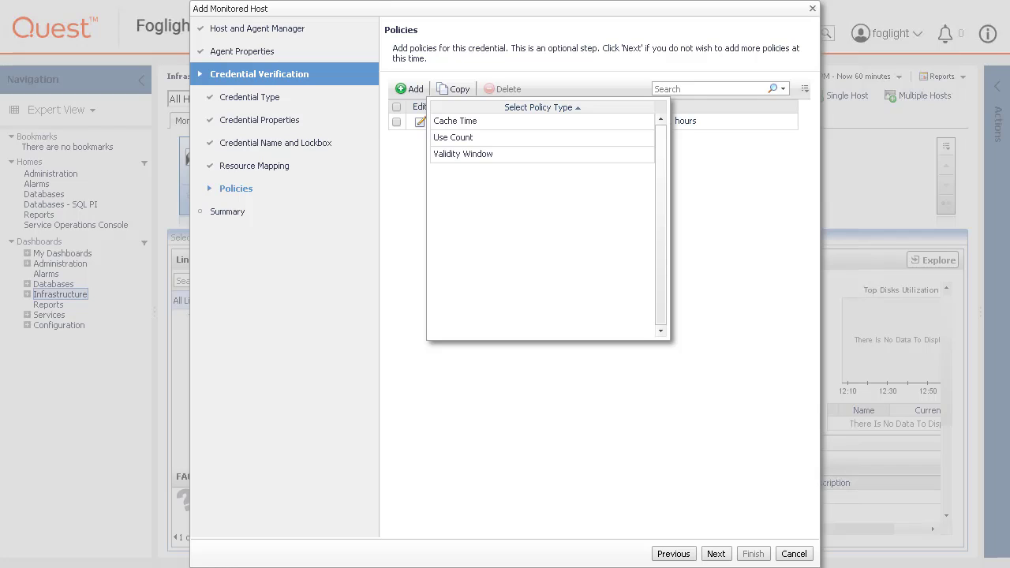
key(Escape)
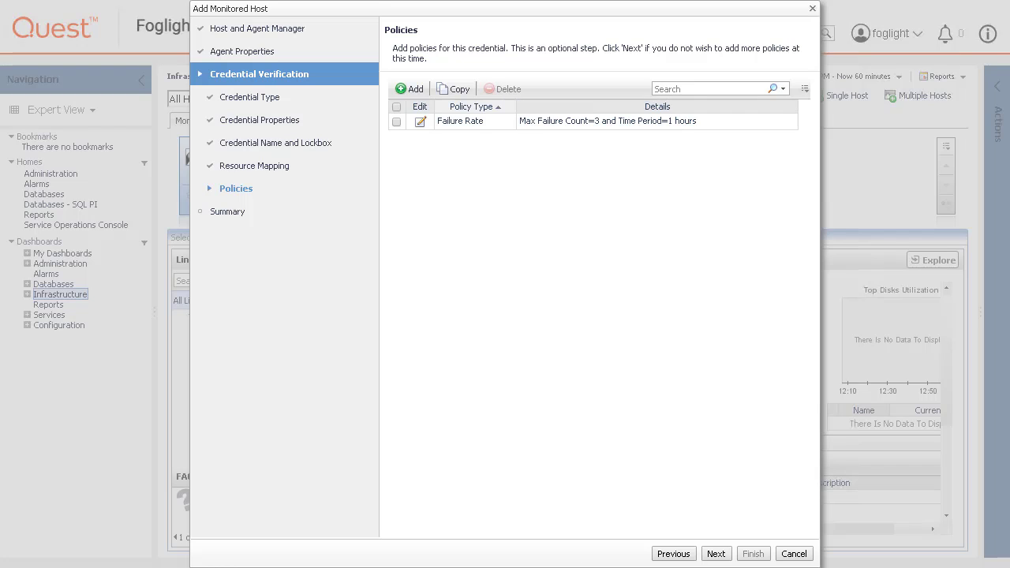
click(420, 121)
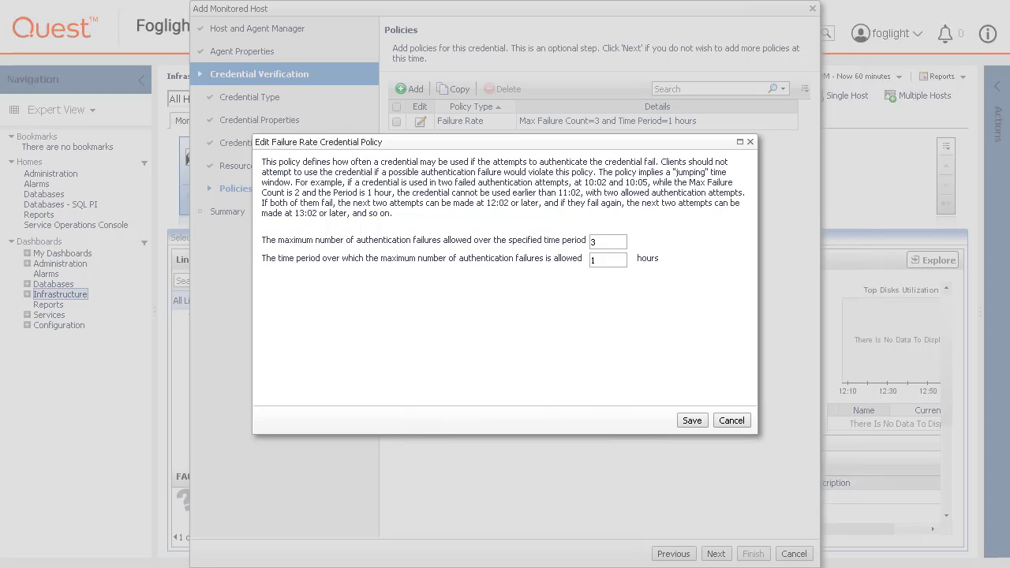
click(730, 420)
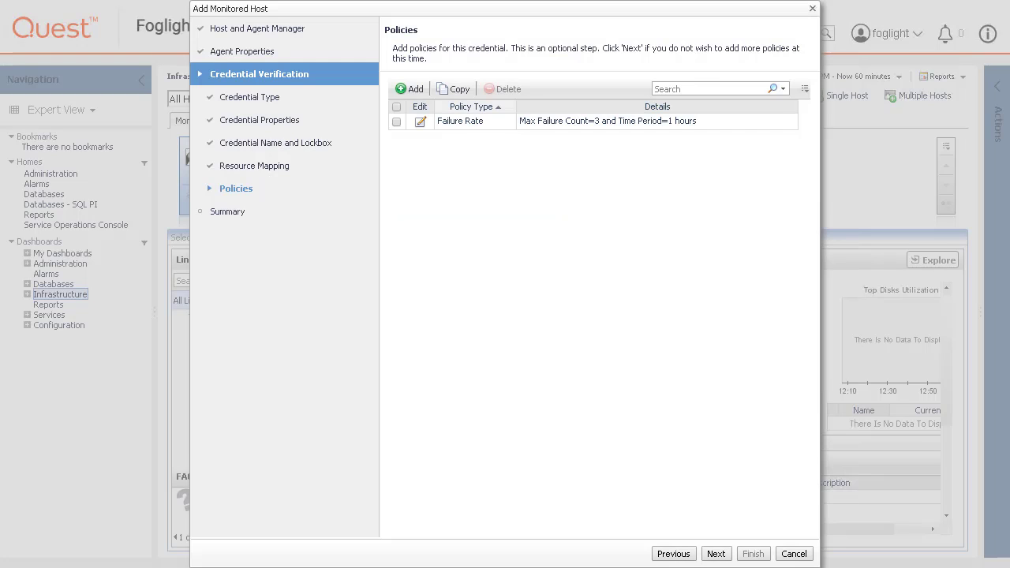
click(716, 554)
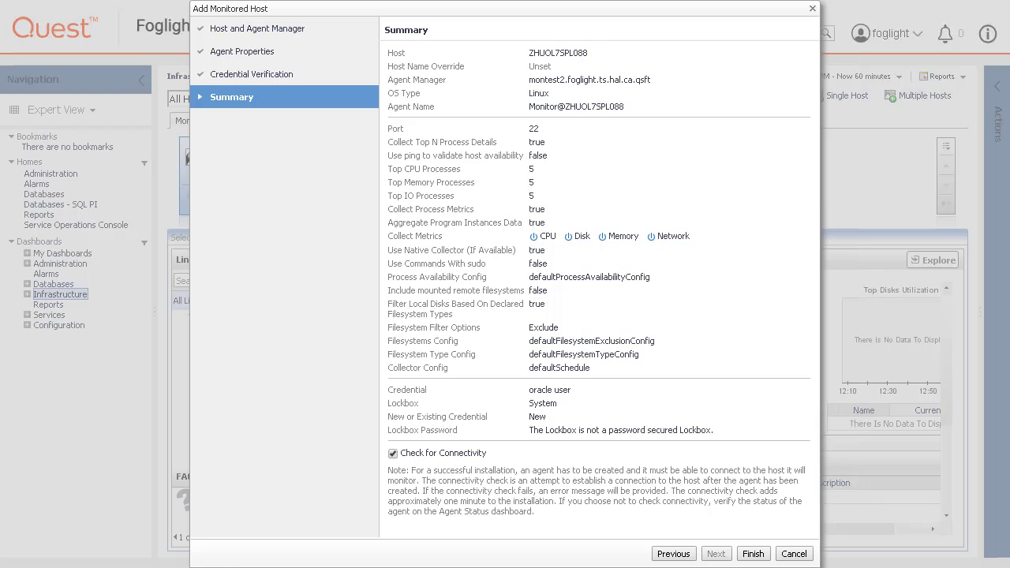
Finish the wizard to create agent Monitor@ZHUOL7SPL088 and verify its connection.
click(753, 553)
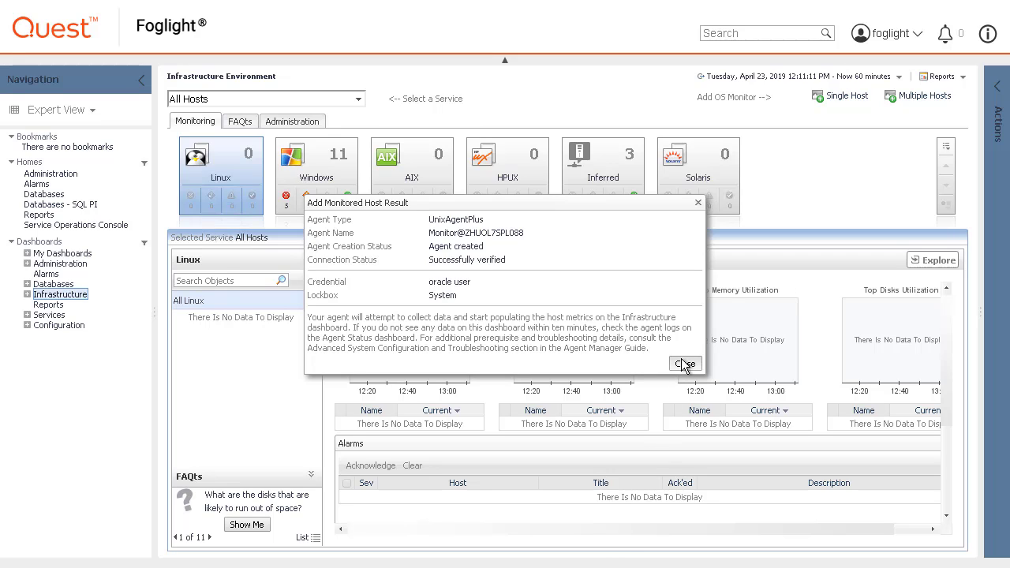
Open Administration > Agents > Agent Status and find the UnixAgentPlus agent Monitor@ZHUOL7SPL088.
click(682, 364)
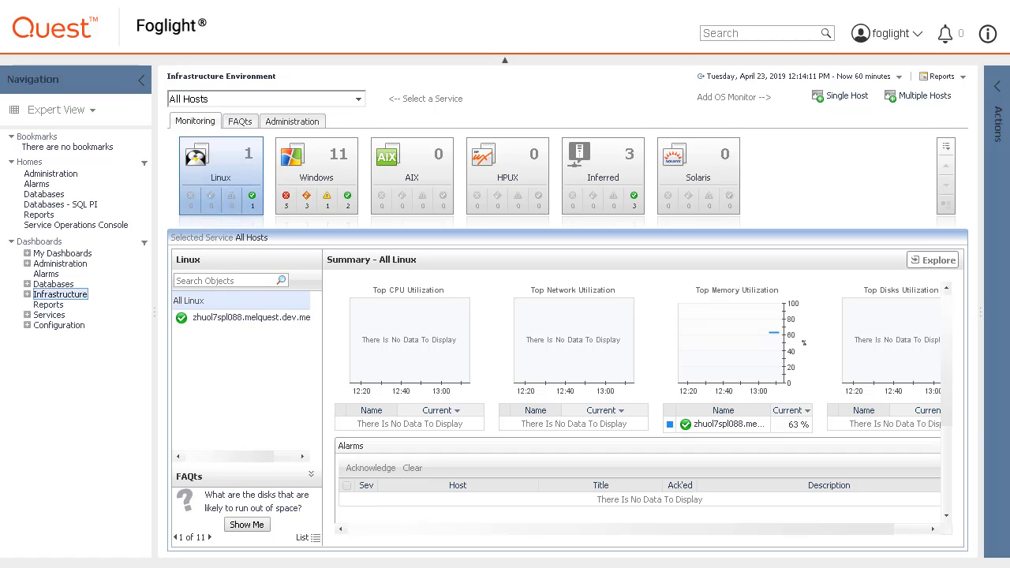
click(27, 263)
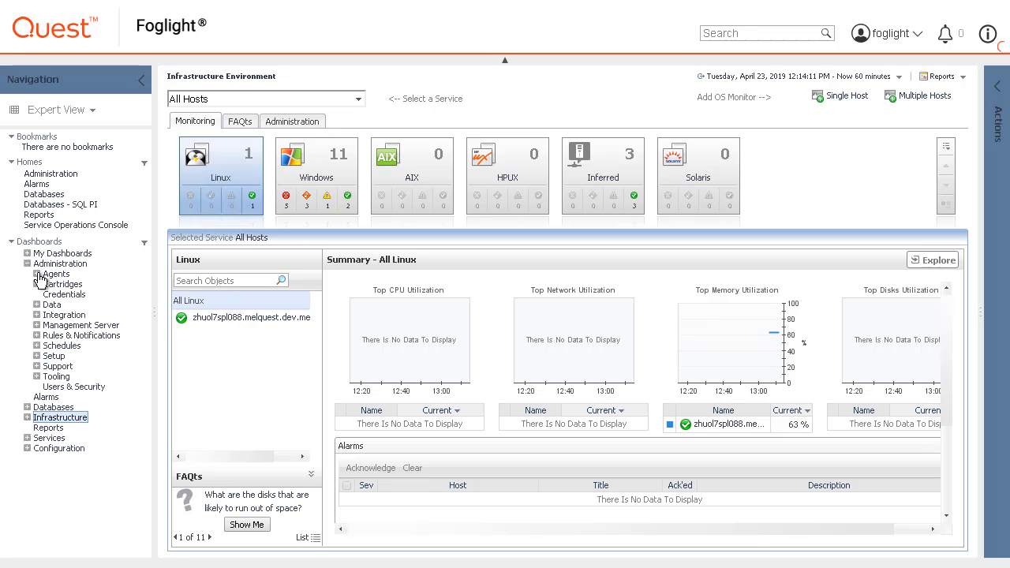
click(37, 274)
click(73, 315)
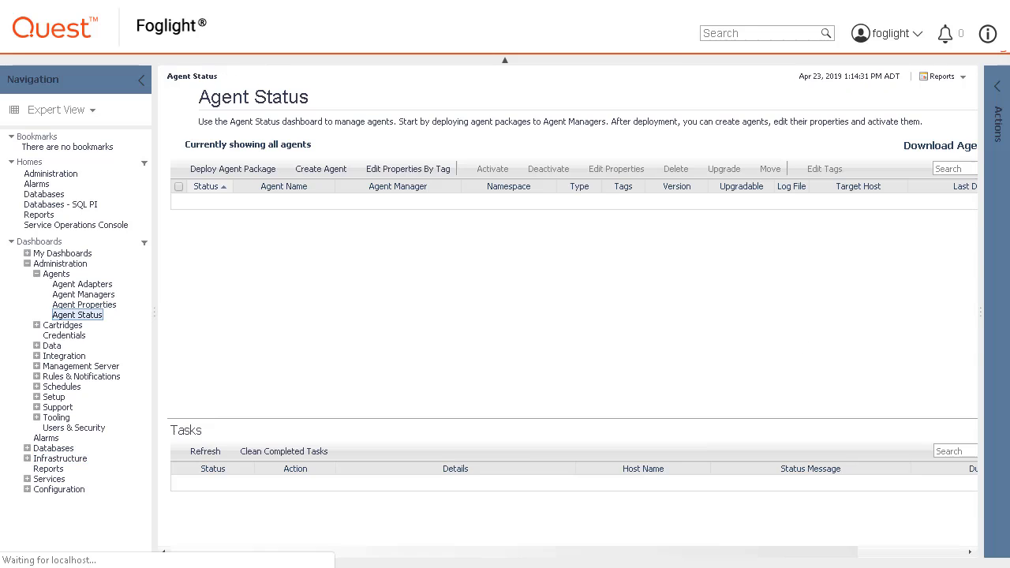
scroll(456, 296, down, 5)
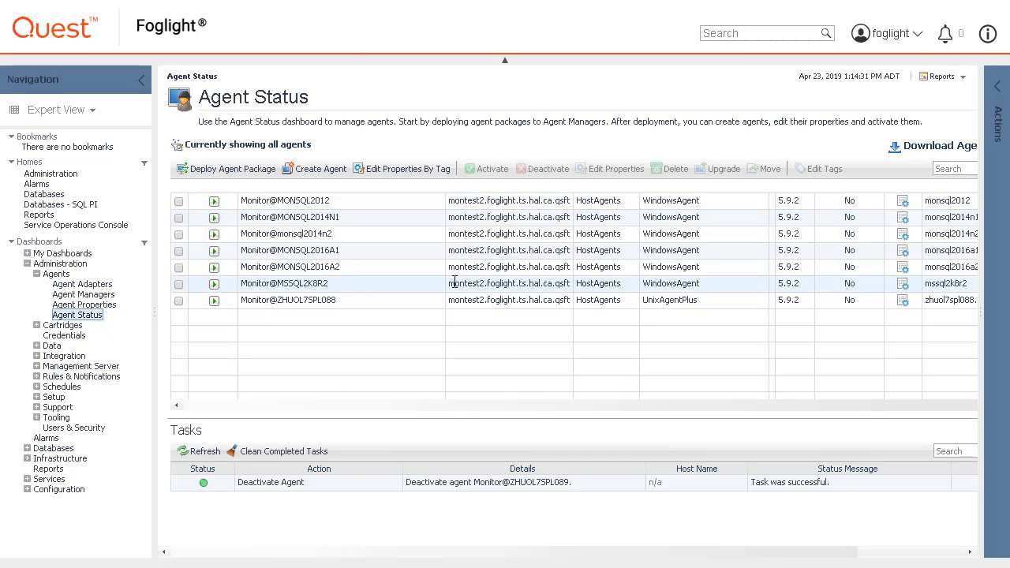